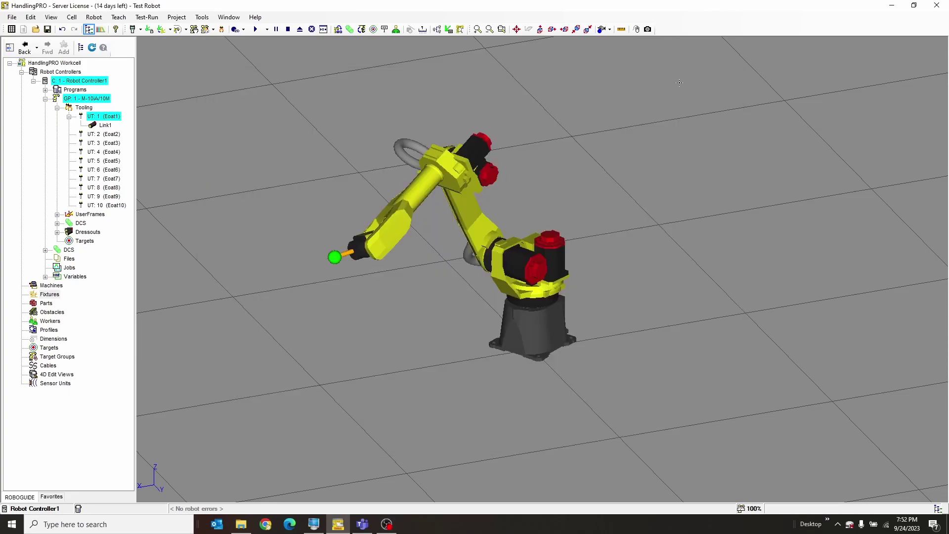
Add an obstacle to the workcell from the single CAD file Cyberpunk Vending Machine v3.stl.
{"action": "right_click_drag", "start_coordinate": [589, 164], "coordinate": [602, 214]}
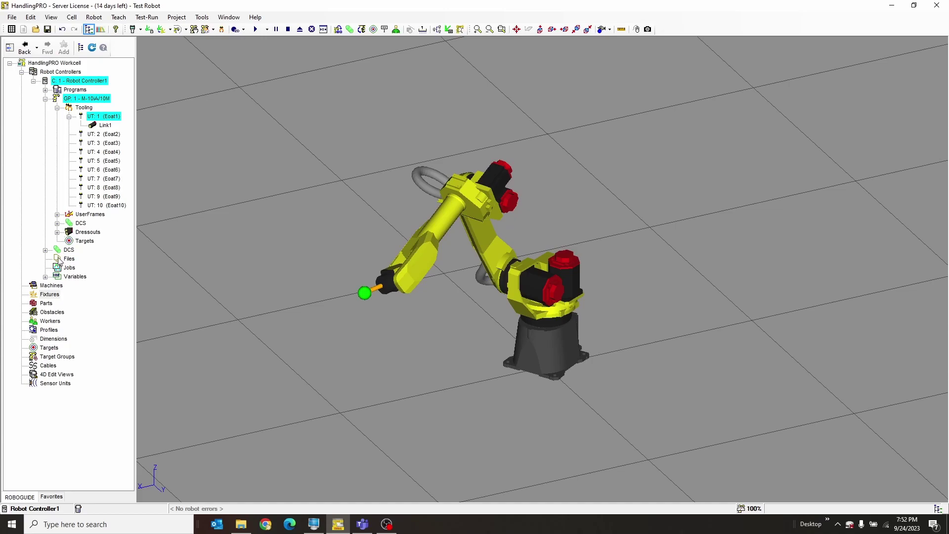
{"action": "left_click", "coordinate": [51, 294]}
{"action": "right_click", "coordinate": [45, 313]}
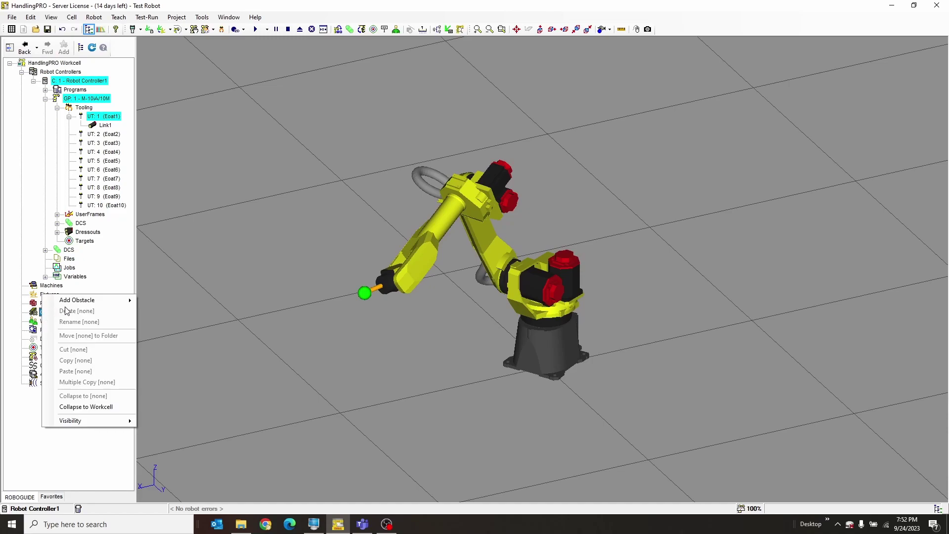
{"action": "mouse_move", "coordinate": [82, 304]}
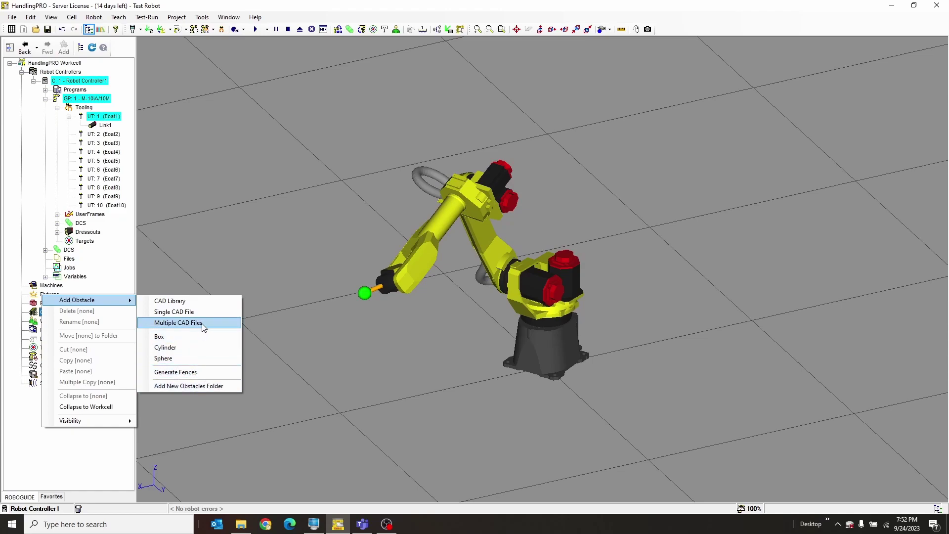
{"action": "left_click", "coordinate": [210, 313]}
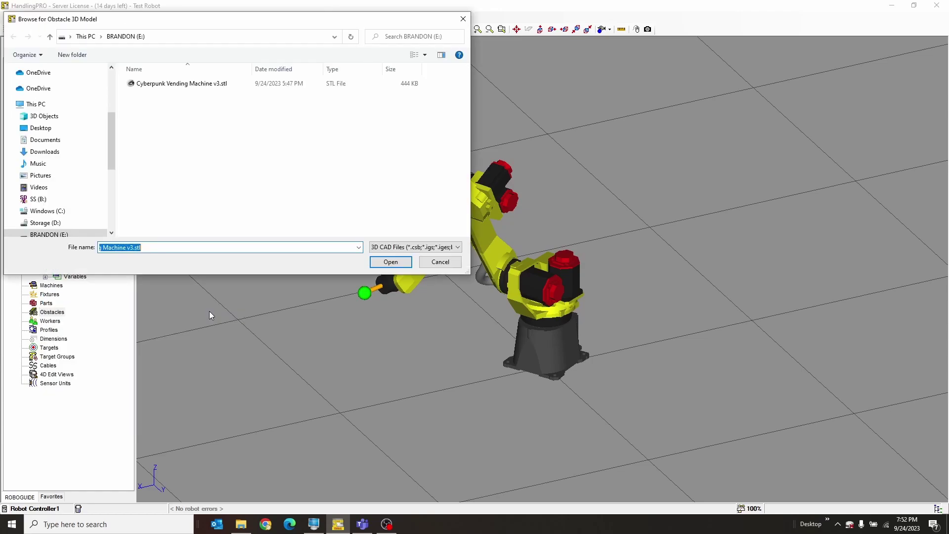
{"action": "left_click", "coordinate": [200, 89]}
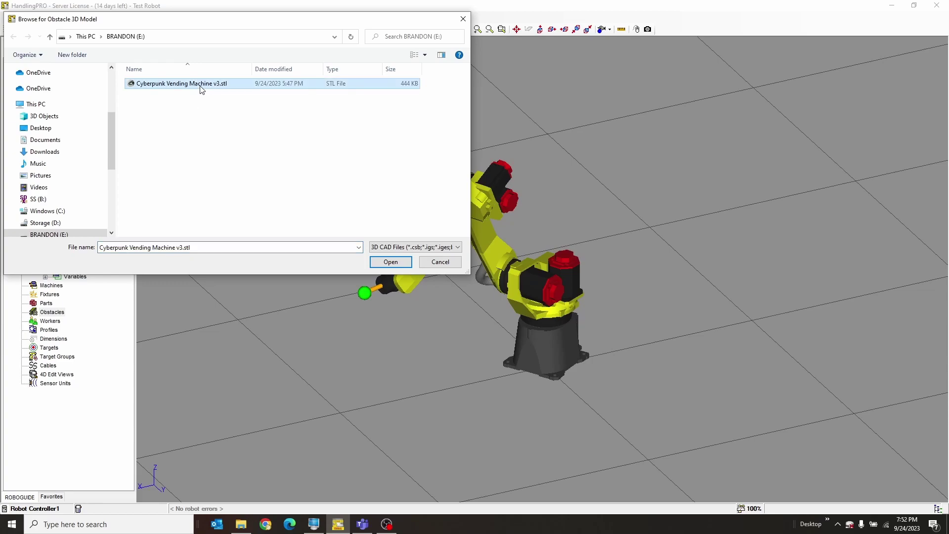
{"action": "left_click", "coordinate": [390, 261]}
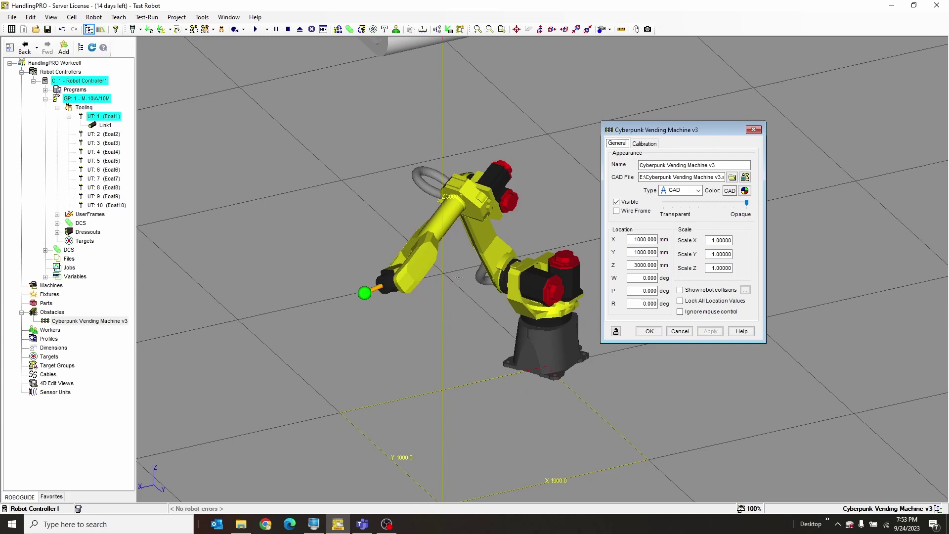
Set the vending machine obstacle's Z location to 0 mm and apply it.
{"action": "scroll", "coordinate": [466, 294], "scroll_direction": "down", "scroll_amount": 3}
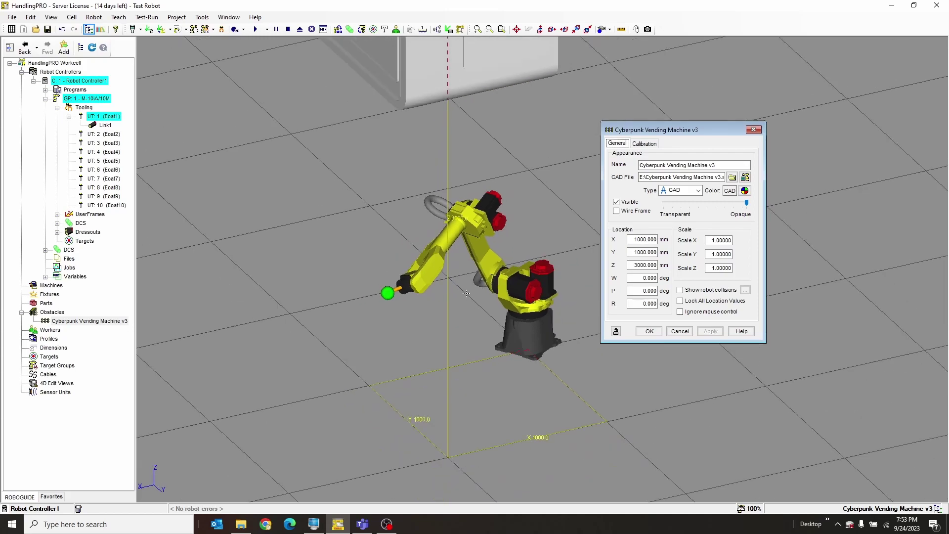
{"action": "scroll", "coordinate": [466, 294], "scroll_direction": "down", "scroll_amount": 2}
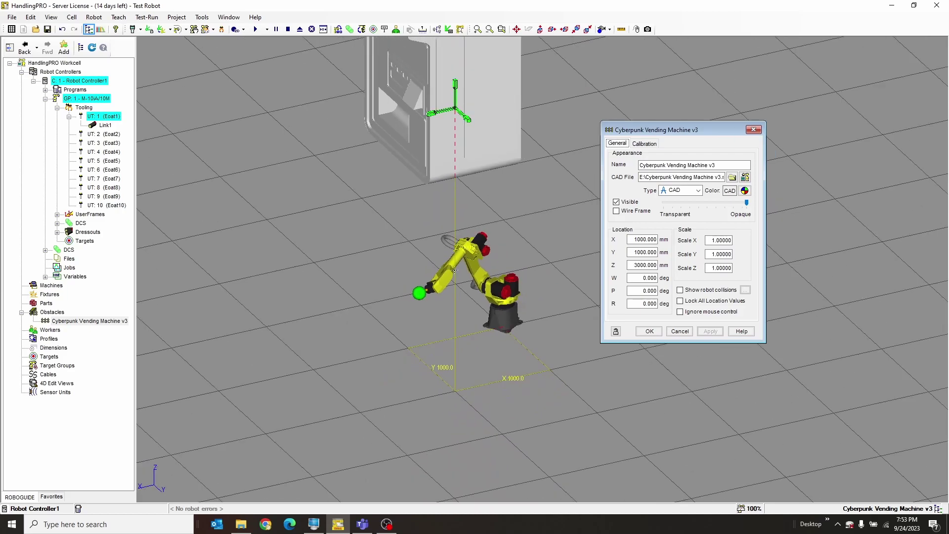
{"action": "right_click_drag", "start_coordinate": [455, 269], "coordinate": [457, 324]}
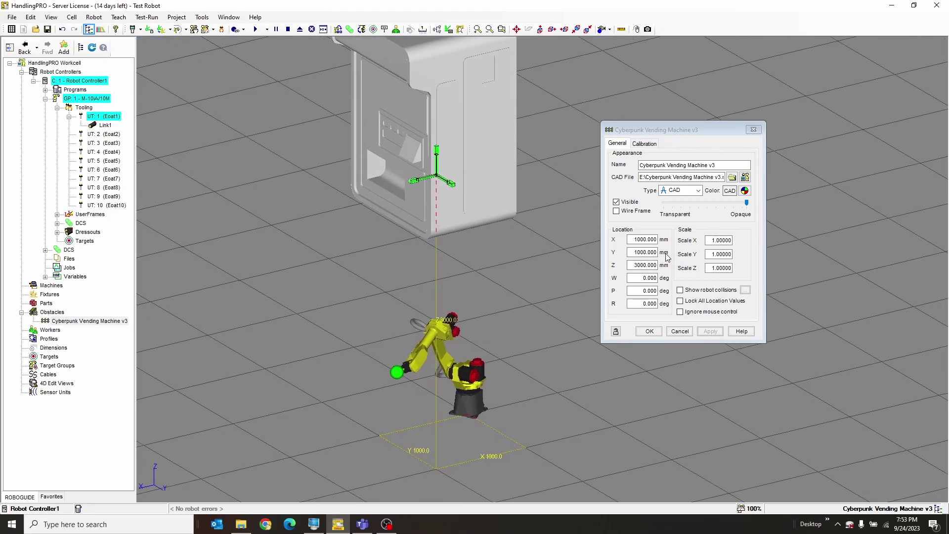
{"action": "left_click", "coordinate": [632, 265]}
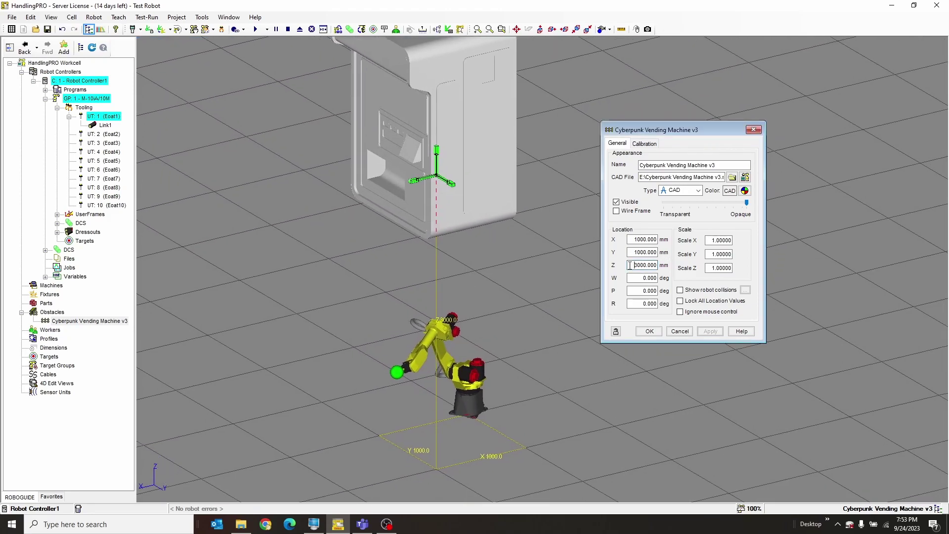
{"action": "double_click", "coordinate": [632, 265]}
{"action": "type", "text": "0"}
{"action": "left_click", "coordinate": [710, 331]}
Set the vending machine's X and Y locations to 0 mm and apply them.
{"action": "right_click_drag", "start_coordinate": [576, 369], "coordinate": [540, 376]}
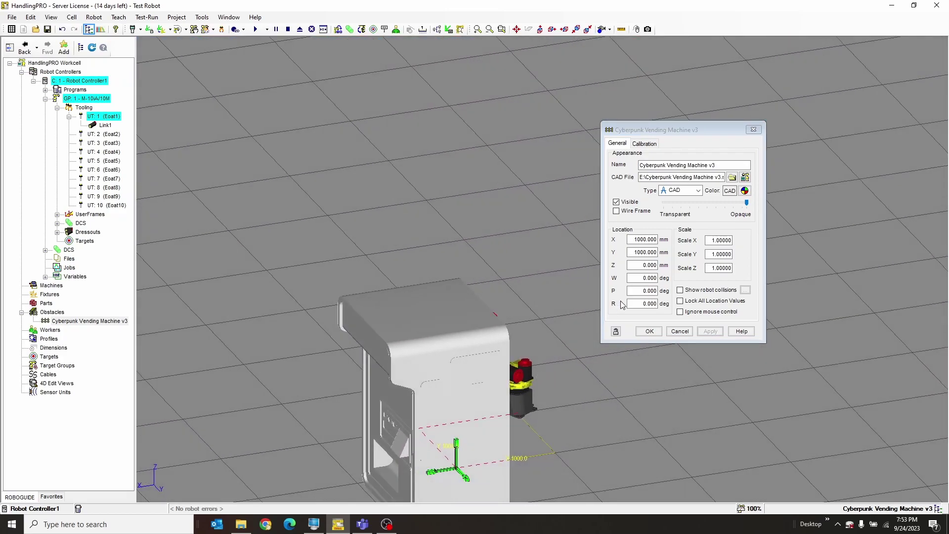
{"action": "left_click", "coordinate": [715, 230]}
{"action": "type", "text": "0"}
{"action": "key", "text": "Tab"}
{"action": "type", "text": "0"}
{"action": "left_click", "coordinate": [715, 334]}
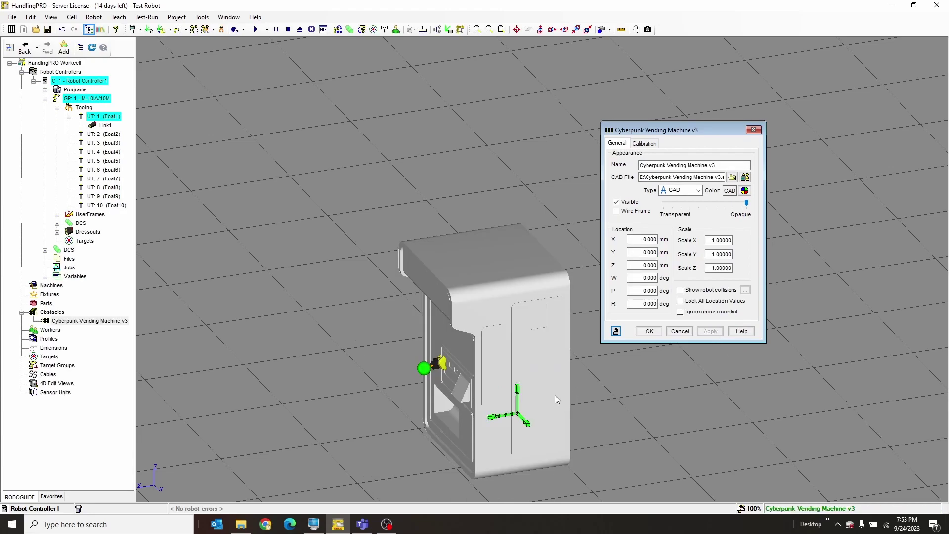
{"action": "right_click_drag", "start_coordinate": [554, 396], "coordinate": [538, 293]}
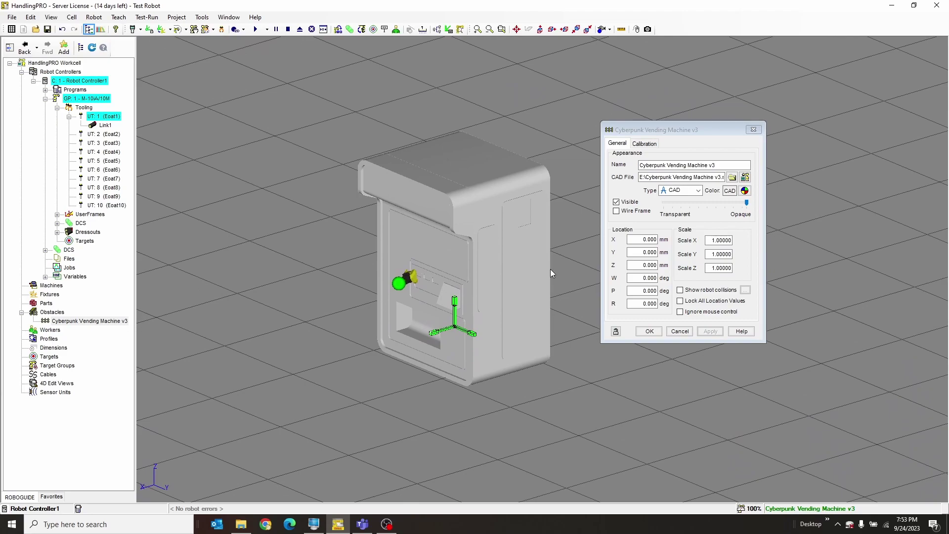
{"action": "scroll", "coordinate": [448, 292], "scroll_direction": "up", "scroll_amount": 1}
{"action": "scroll", "coordinate": [448, 292], "scroll_direction": "up", "scroll_amount": 2}
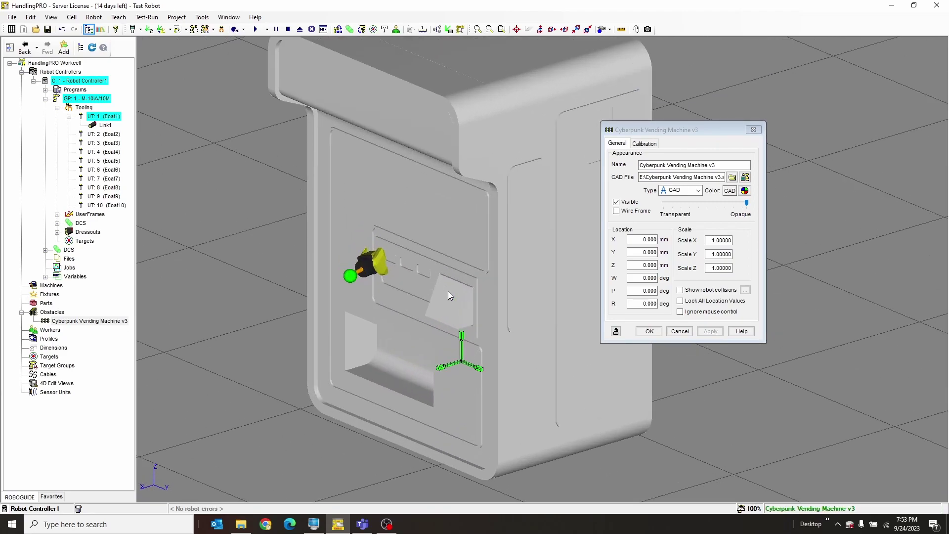
{"action": "scroll", "coordinate": [420, 304], "scroll_direction": "up", "scroll_amount": 3}
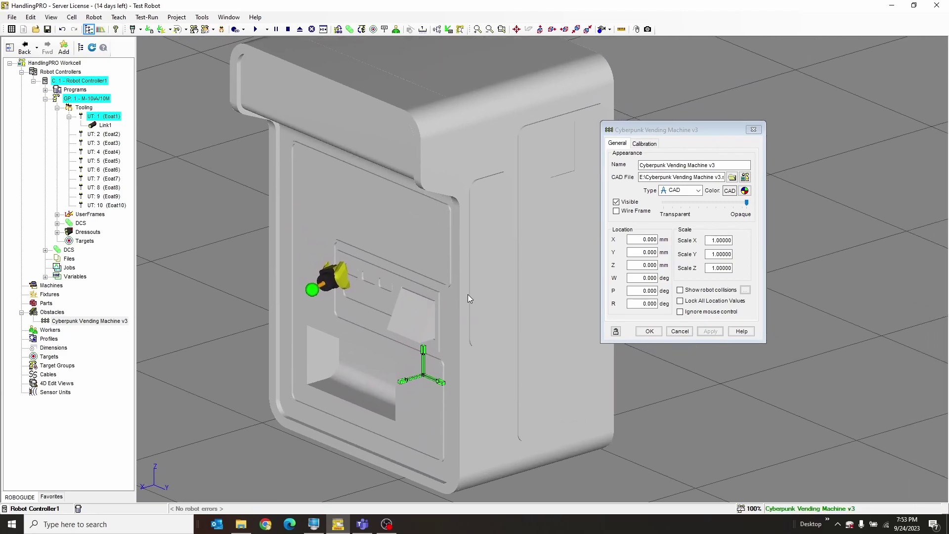
{"action": "left_click", "coordinate": [714, 240]}
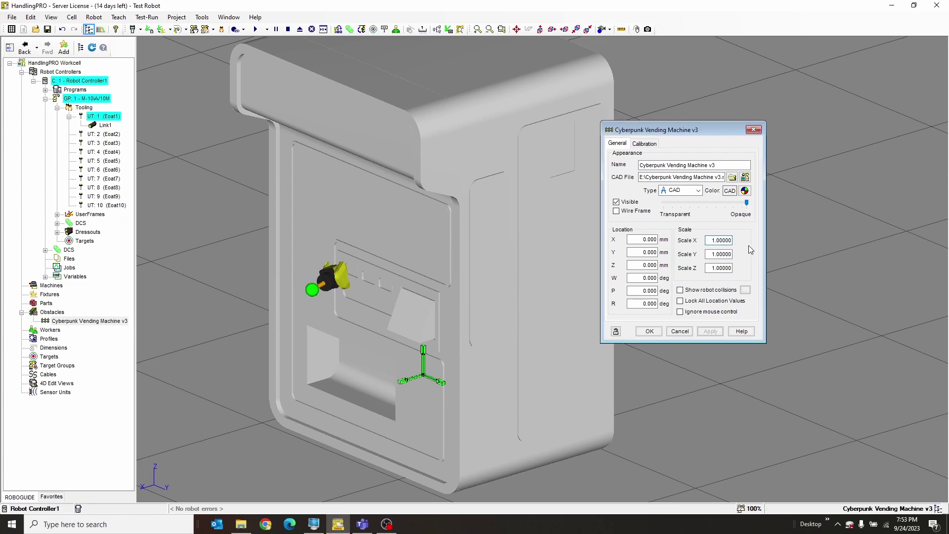
{"action": "type", "text": "000"}
{"action": "left_click", "coordinate": [721, 254]}
{"action": "left_click", "coordinate": [719, 242]}
{"action": "left_click", "coordinate": [717, 268]}
{"action": "left_click", "coordinate": [719, 241]}
{"action": "key", "text": "BackSpace"}
{"action": "key", "text": "BackSpace"}
{"action": "left_click", "coordinate": [705, 334]}
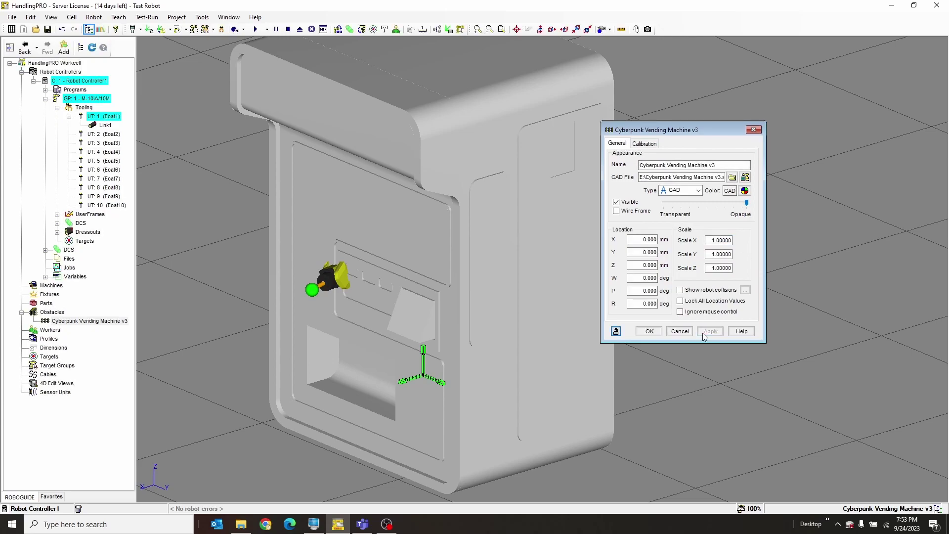
Change the vending machine's color to orange and apply it.
{"action": "left_click", "coordinate": [745, 191]}
{"action": "left_click", "coordinate": [443, 180]}
{"action": "left_click", "coordinate": [438, 270]}
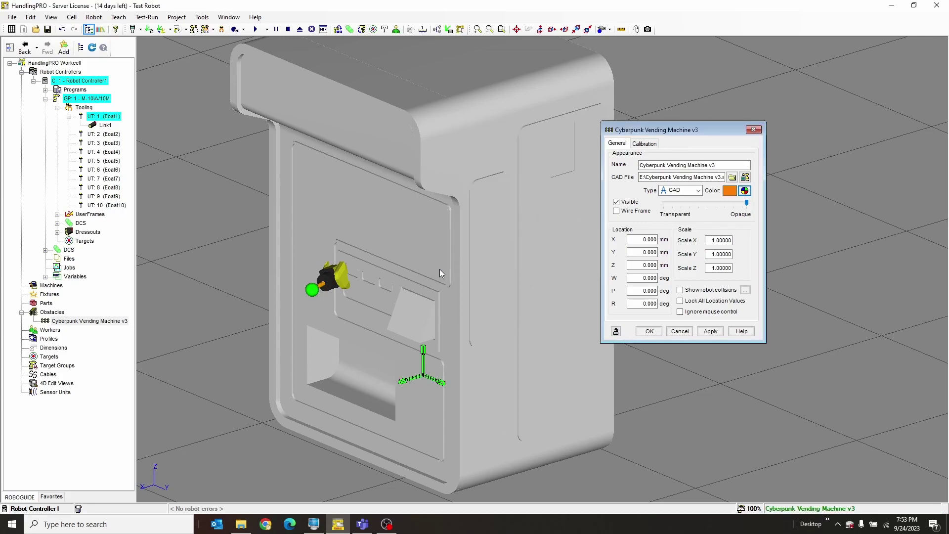
{"action": "left_click", "coordinate": [711, 333]}
Apply the wire frame display to the vending machine, and turn wire frame off again.
{"action": "left_click", "coordinate": [616, 211]}
{"action": "left_click", "coordinate": [710, 331]}
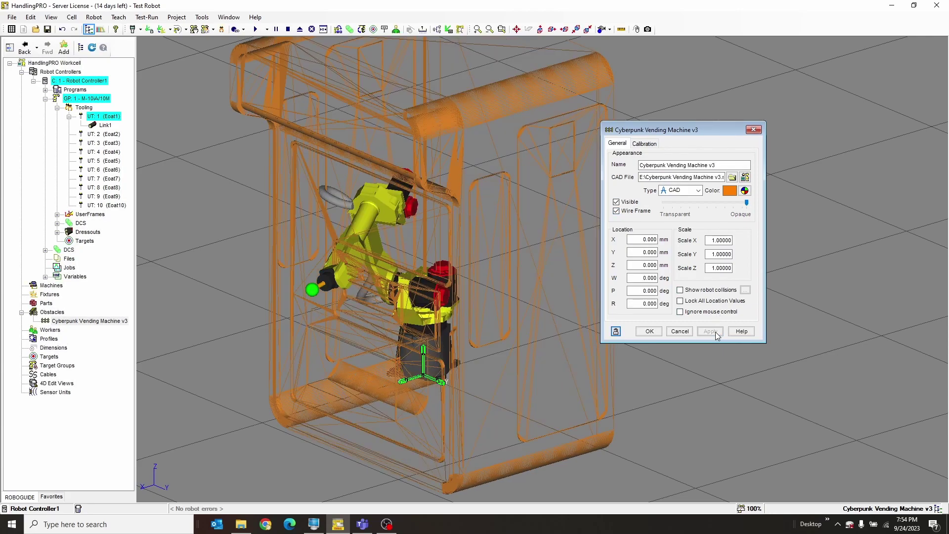
{"action": "left_click", "coordinate": [638, 211]}
Apply partial transparency to the vending machine, and return it to fully opaque.
{"action": "left_click", "coordinate": [681, 203]}
{"action": "left_click", "coordinate": [710, 331]}
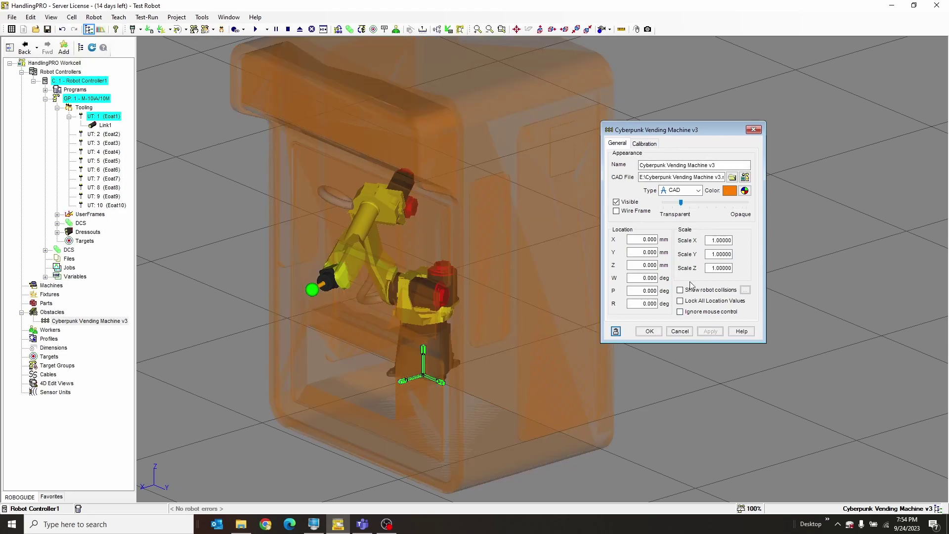
{"action": "left_click_drag", "start_coordinate": [681, 202], "coordinate": [760, 210]}
{"action": "left_click", "coordinate": [711, 331]}
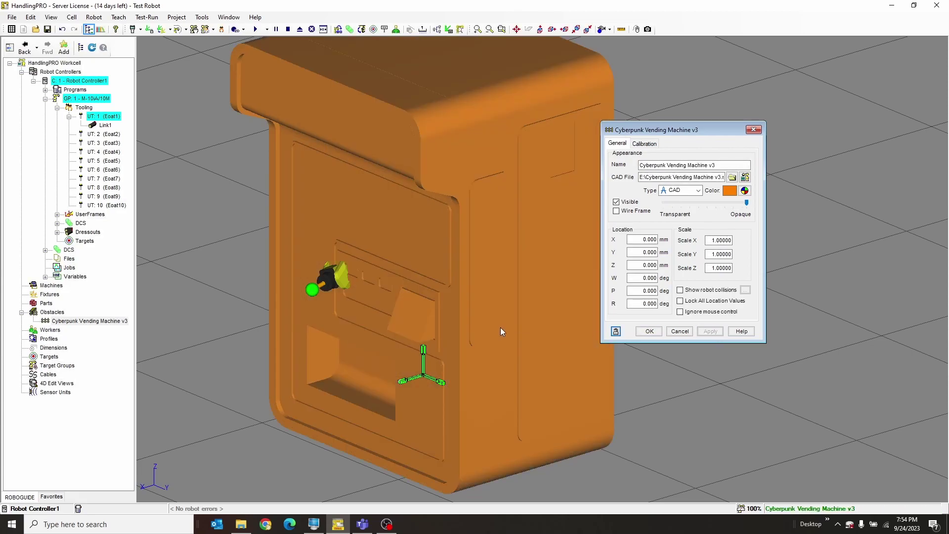
Rotate the vending machine to R 180 degrees, move it to about X 1775, Y 1181 mm facing the robot, and accept its properties.
{"action": "right_click_drag", "start_coordinate": [500, 327], "coordinate": [503, 302]}
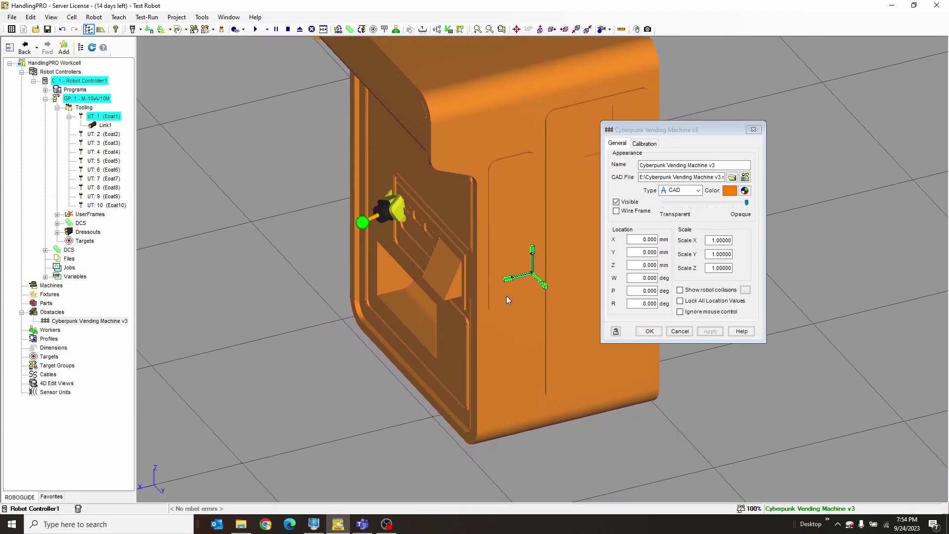
{"action": "left_click_drag", "start_coordinate": [531, 258], "coordinate": [665, 197]}
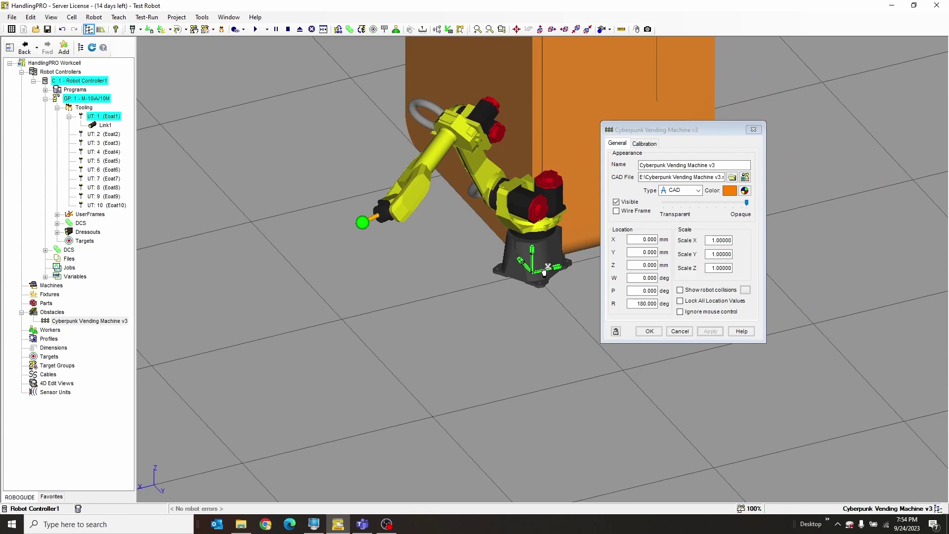
{"action": "left_click_drag", "start_coordinate": [535, 270], "coordinate": [298, 462]}
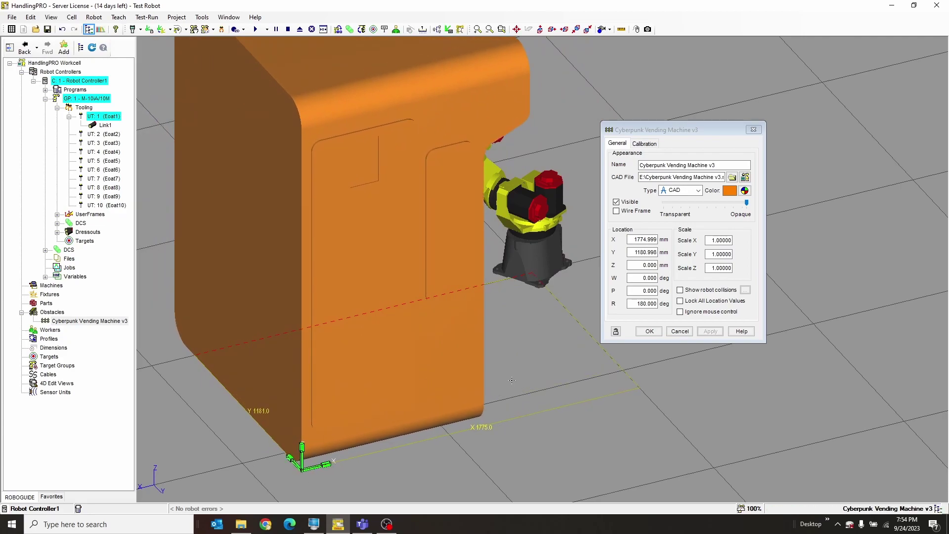
{"action": "right_click_drag", "start_coordinate": [509, 380], "coordinate": [413, 322]}
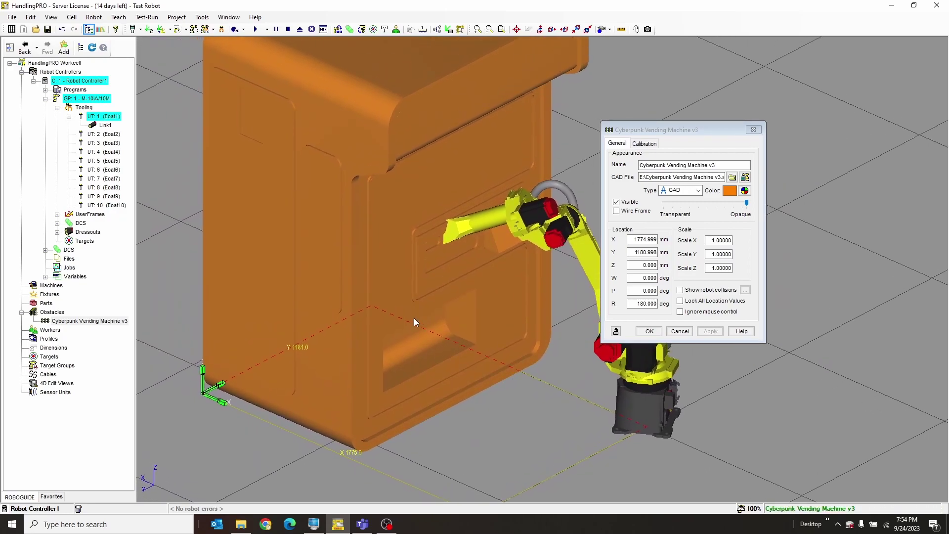
{"action": "left_click", "coordinate": [650, 331]}
Select the robot and move its tool out of the vending machine to about X 703, Y 6 mm.
{"action": "scroll", "coordinate": [519, 282], "scroll_direction": "down", "scroll_amount": 10}
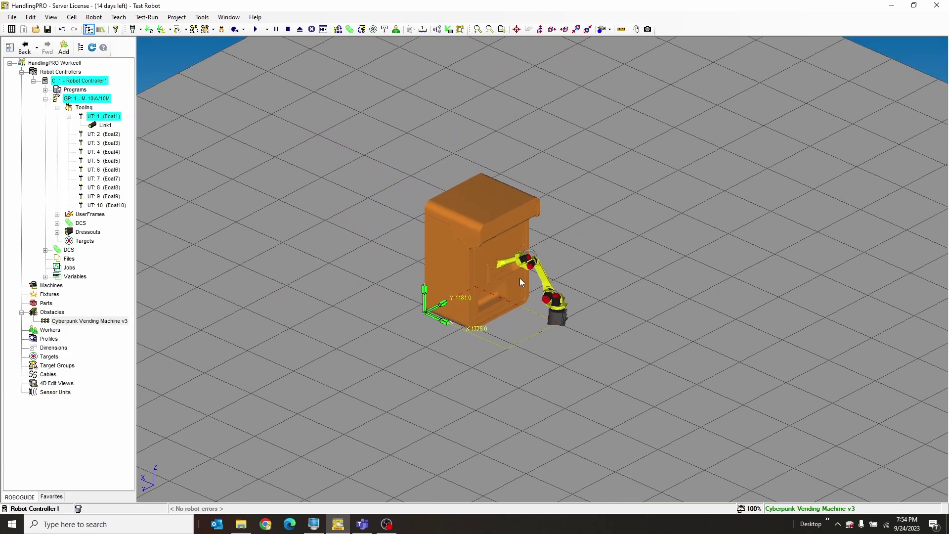
{"action": "scroll", "coordinate": [520, 282], "scroll_direction": "down", "scroll_amount": 5}
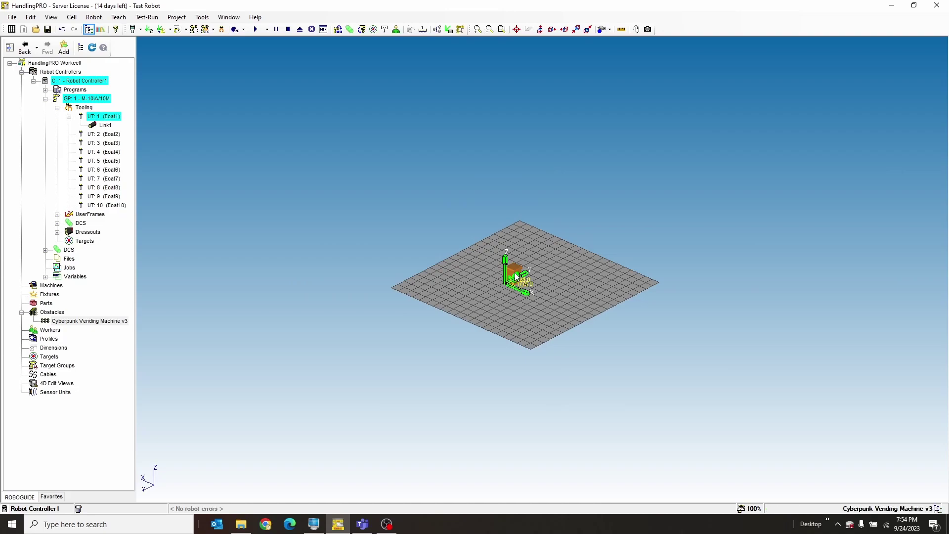
{"action": "left_click", "coordinate": [515, 279]}
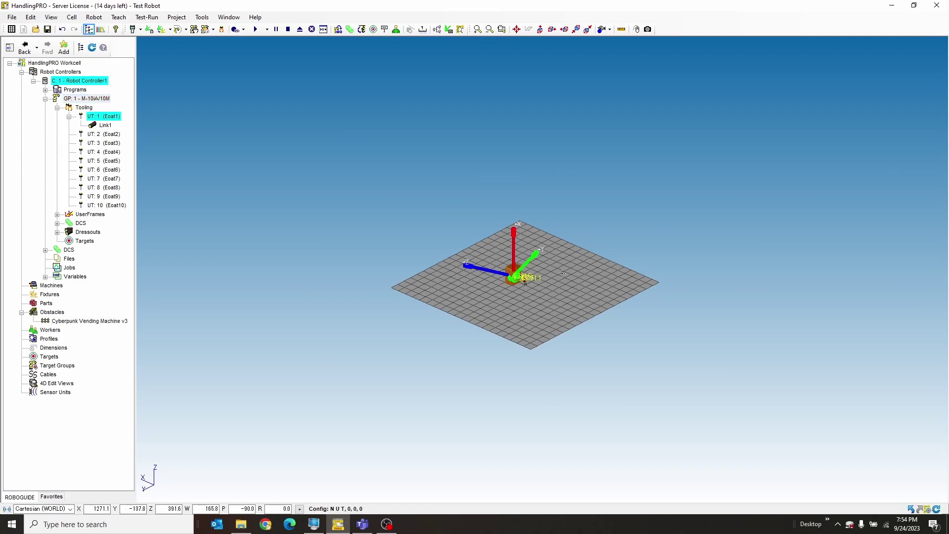
{"action": "scroll", "coordinate": [562, 273], "scroll_direction": "up", "scroll_amount": 10}
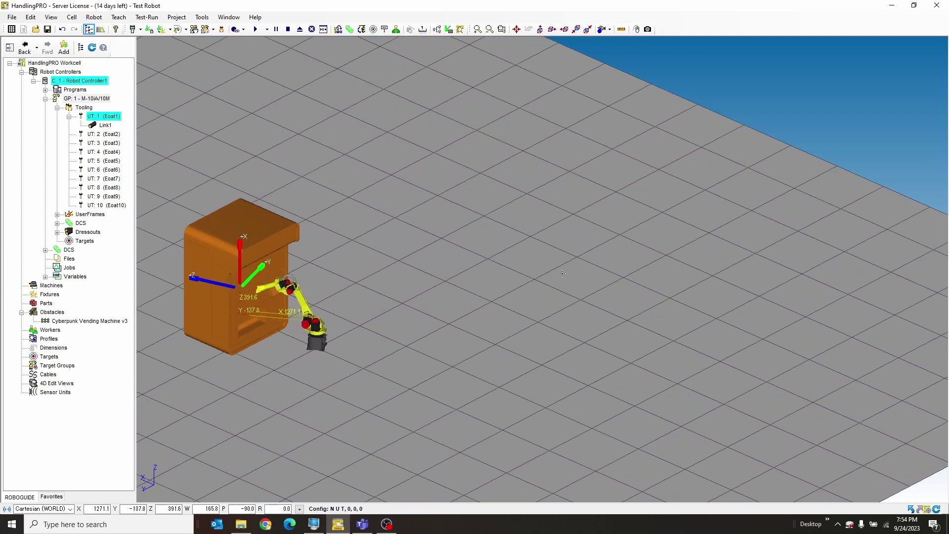
{"action": "right_click_drag", "start_coordinate": [502, 258], "coordinate": [723, 268], "text": "ctrl"}
{"action": "scroll", "coordinate": [452, 280], "scroll_direction": "up", "scroll_amount": 5}
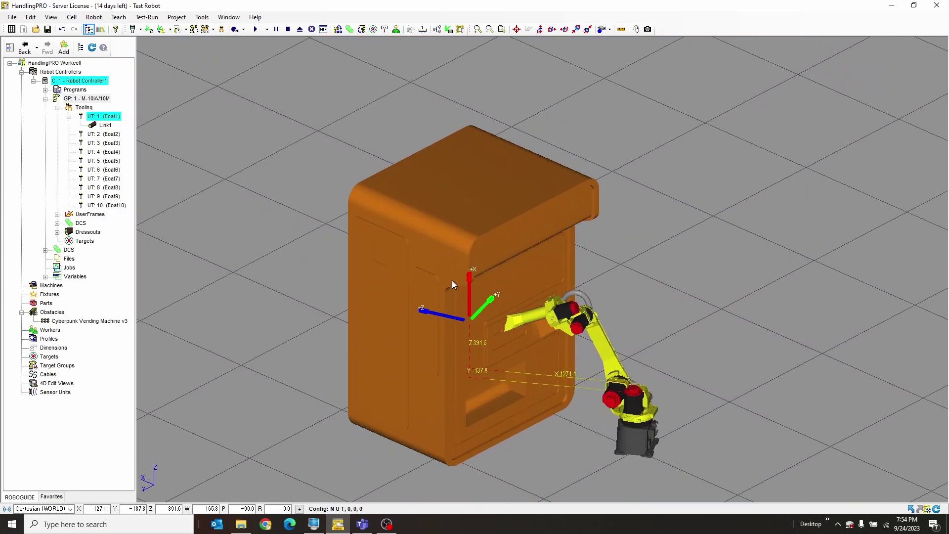
{"action": "left_click_drag", "start_coordinate": [444, 310], "coordinate": [514, 336]}
{"action": "scroll", "coordinate": [615, 298], "scroll_direction": "up", "scroll_amount": 4}
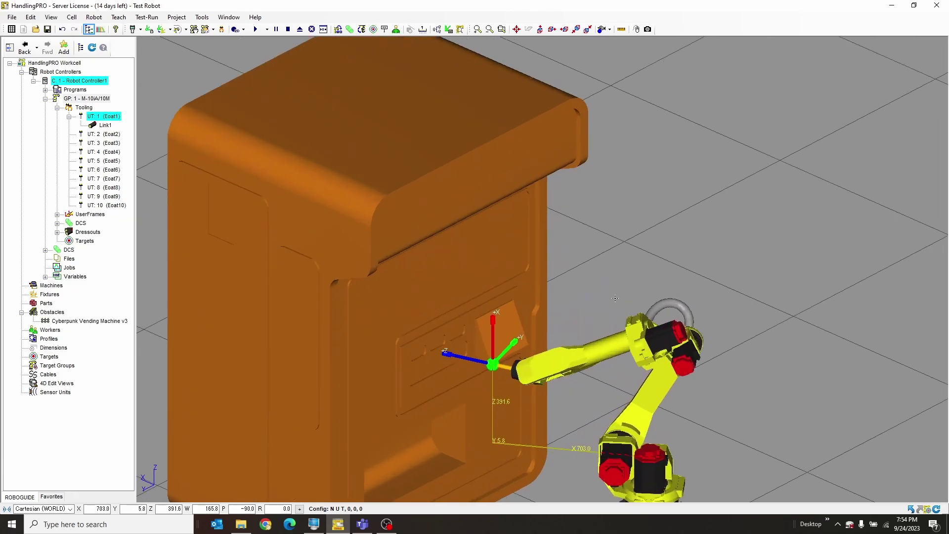
Display the robot's joint jog handles and jog the arm to about X 651, Y 0, Z 358 mm.
{"action": "middle_click_drag", "start_coordinate": [614, 298], "coordinate": [613, 196]}
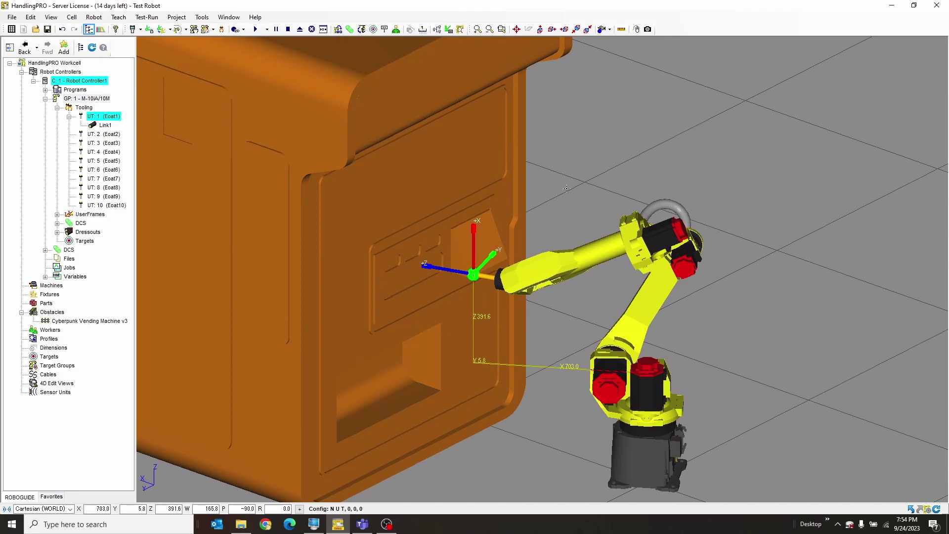
{"action": "left_click", "coordinate": [199, 30]}
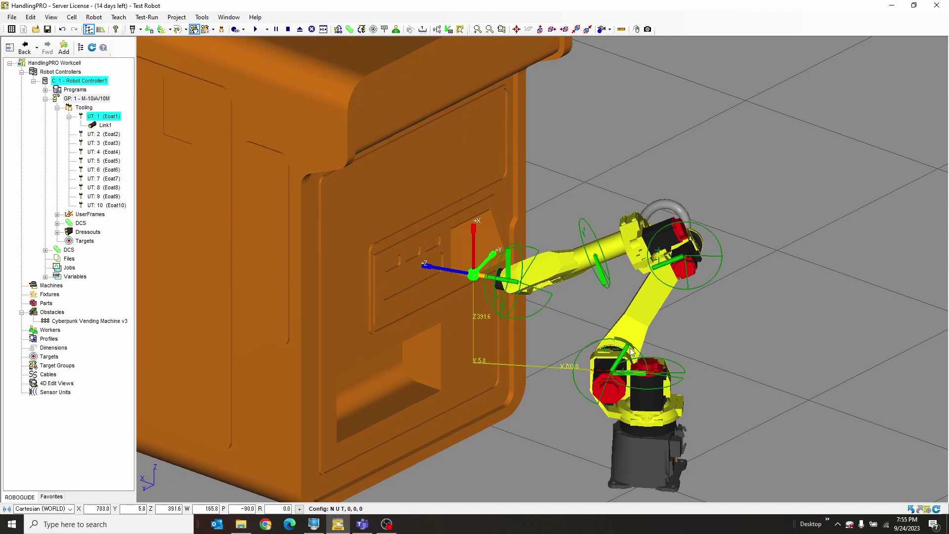
{"action": "left_click_drag", "start_coordinate": [630, 348], "coordinate": [632, 350]}
{"action": "mouse_move", "coordinate": [470, 218]}
{"action": "right_mouse_down"}
{"action": "mouse_move", "coordinate": [465, 229]}
{"action": "mouse_move", "coordinate": [477, 218]}
{"action": "right_mouse_up"}
{"action": "left_click", "coordinate": [485, 285]}
Move the robot's tool toward the vending machine's front panel, to about X 923, Y -69, Z 433 mm.
{"action": "scroll", "coordinate": [467, 279], "scroll_direction": "up", "scroll_amount": 3}
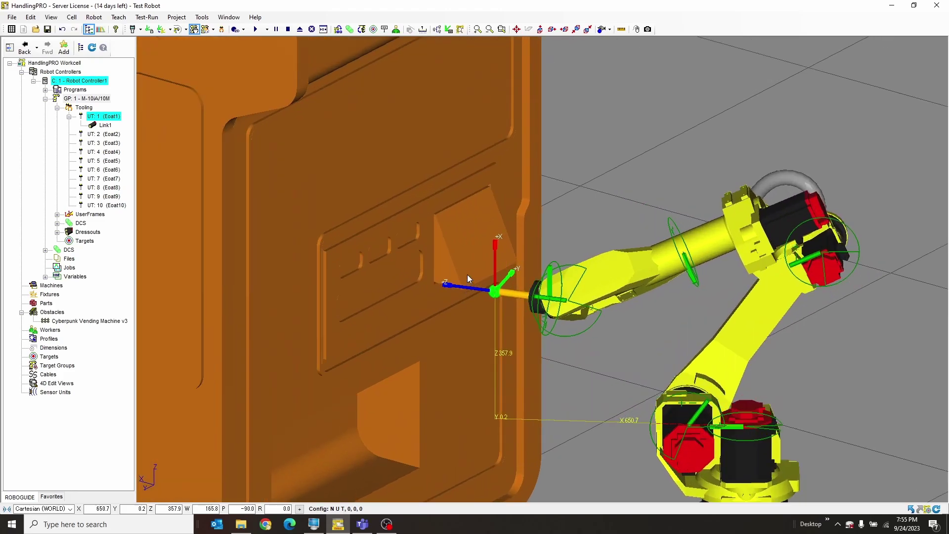
{"action": "right_click_drag", "start_coordinate": [467, 277], "coordinate": [487, 327]}
{"action": "left_click_drag", "start_coordinate": [489, 301], "coordinate": [329, 234]}
{"action": "right_click_drag", "start_coordinate": [329, 234], "coordinate": [286, 262]}
{"action": "scroll", "coordinate": [287, 263], "scroll_direction": "down", "scroll_amount": 2}
{"action": "scroll", "coordinate": [438, 281], "scroll_direction": "up", "scroll_amount": 3}
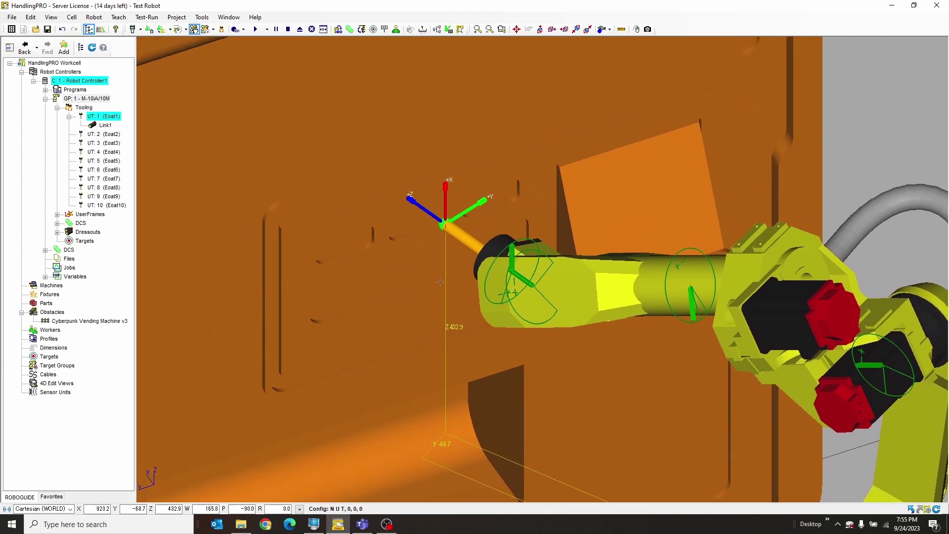
Reposition the robot's tool at the upper part of the button panel, about X 908, Y -130, Z 469 mm.
{"action": "left_click_drag", "start_coordinate": [412, 252], "coordinate": [428, 236]}
{"action": "right_click_drag", "start_coordinate": [407, 260], "coordinate": [406, 233]}
{"action": "scroll", "coordinate": [420, 255], "scroll_direction": "up", "scroll_amount": 3}
{"action": "scroll", "coordinate": [420, 255], "scroll_direction": "down", "scroll_amount": 6}
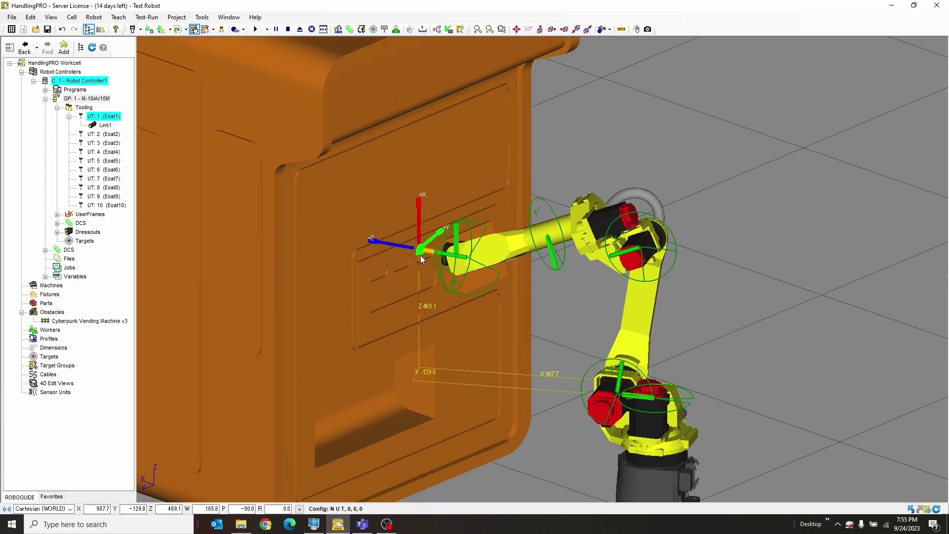
{"action": "right_click_drag", "start_coordinate": [410, 260], "coordinate": [441, 268], "text": "ctrl"}
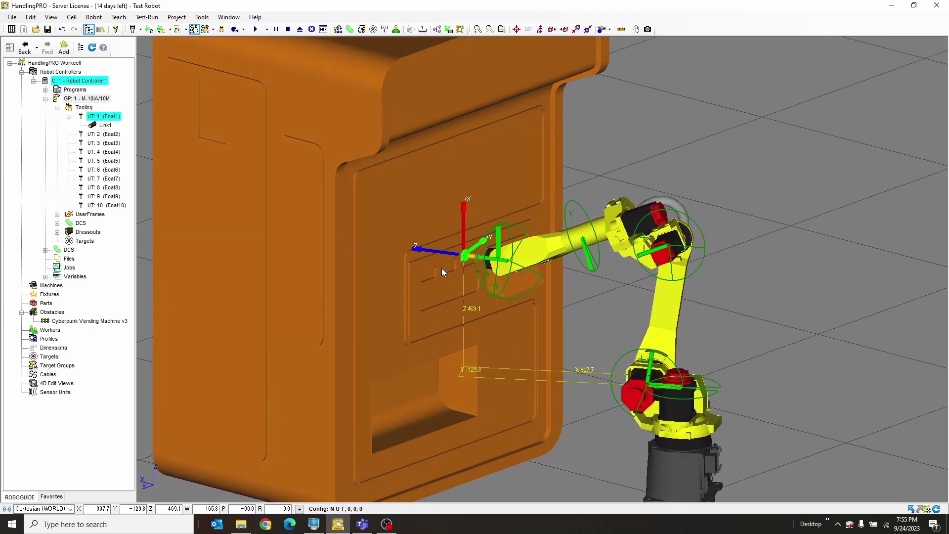
Enable showing robot collisions for the vending machine obstacle and apply the setting.
{"action": "double_click", "coordinate": [397, 215]}
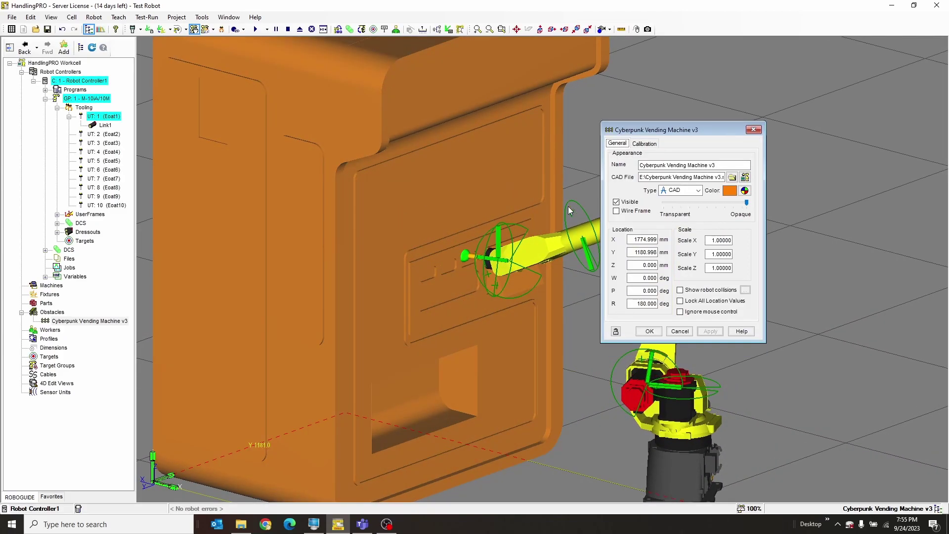
{"action": "left_click", "coordinate": [710, 294]}
{"action": "left_click", "coordinate": [711, 332]}
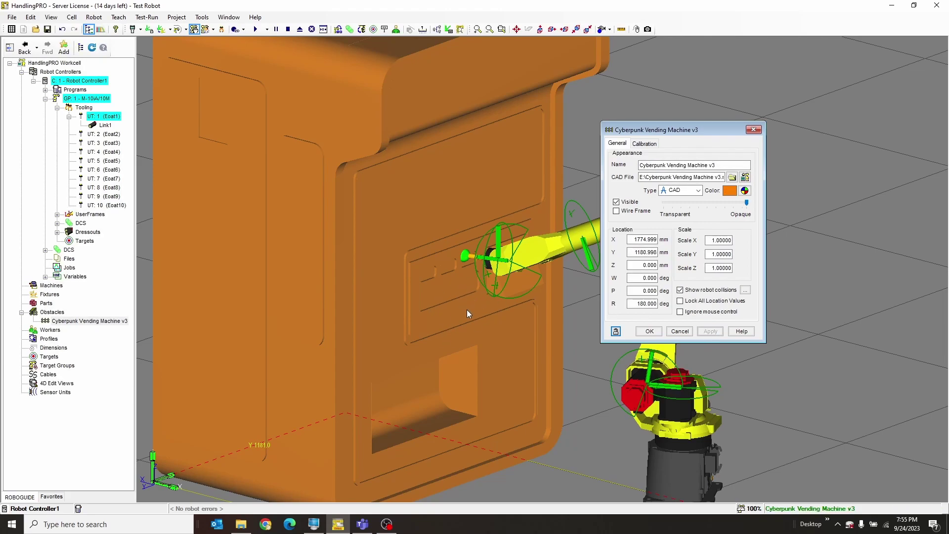
Enable showing collisions in the M-10iA/10M robot's properties and accept the change.
{"action": "double_click", "coordinate": [690, 435]}
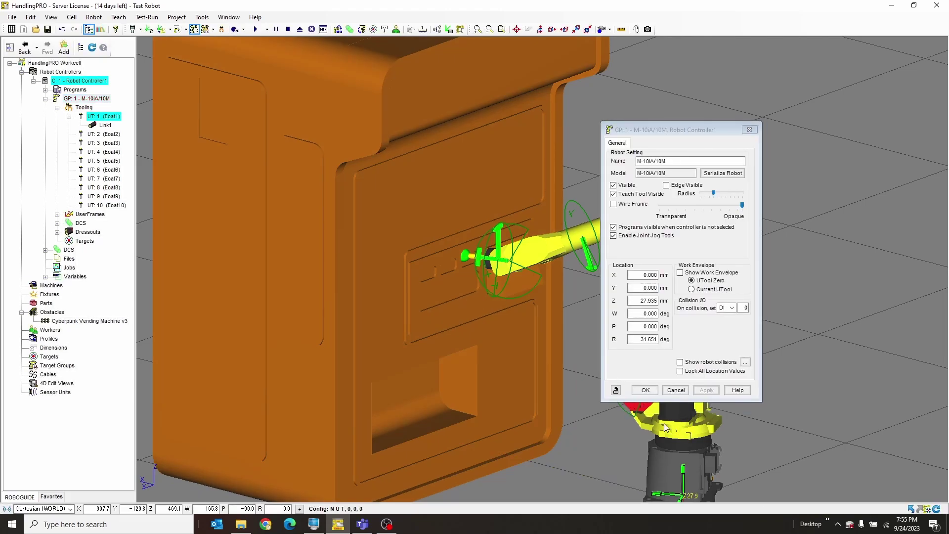
{"action": "left_click", "coordinate": [681, 363]}
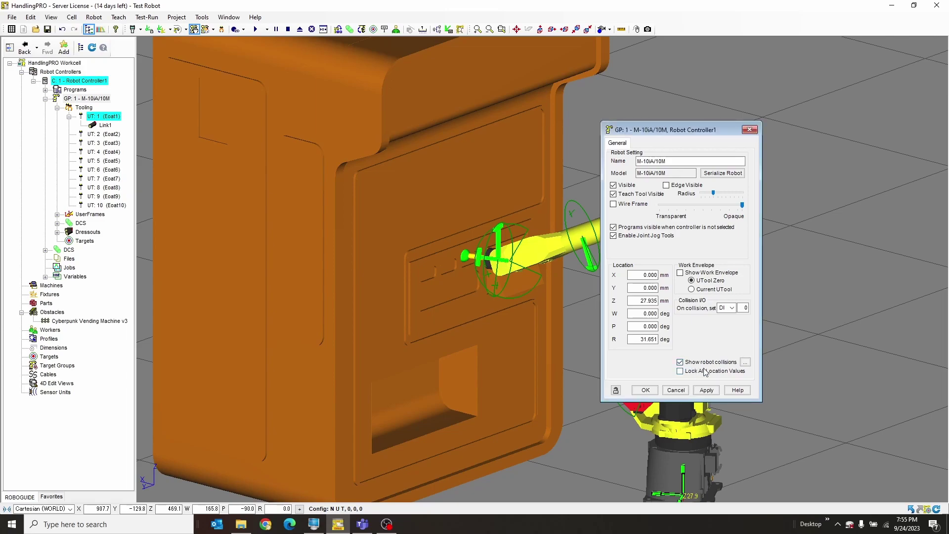
{"action": "left_click", "coordinate": [707, 391]}
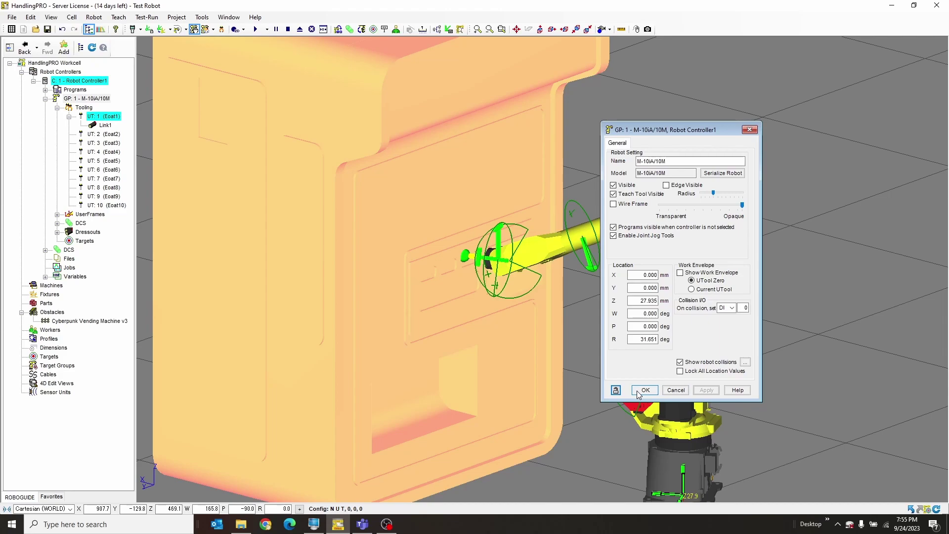
{"action": "left_click", "coordinate": [637, 394]}
Turn the vending machine's robot collision display off and back on, applying each change.
{"action": "right_click_drag", "start_coordinate": [637, 395], "coordinate": [573, 342]}
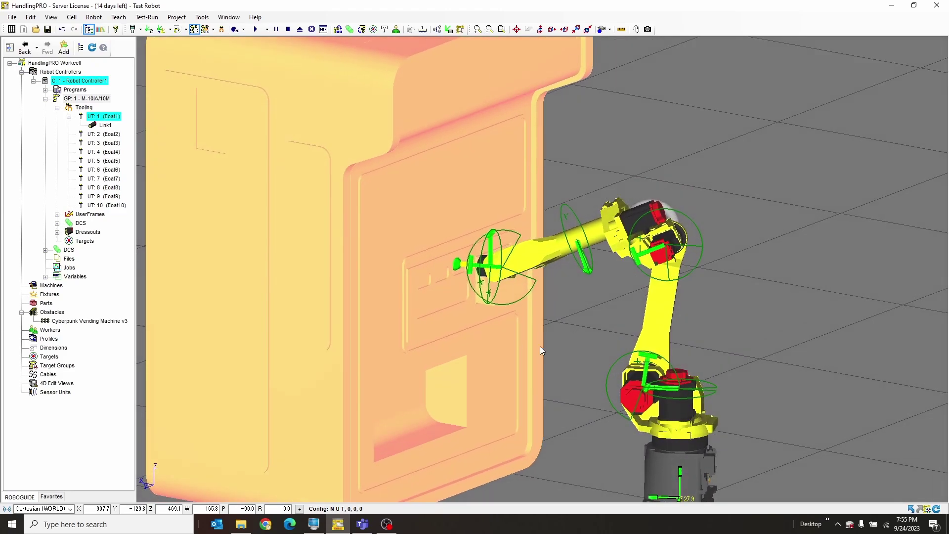
{"action": "double_click", "coordinate": [505, 336]}
{"action": "left_click", "coordinate": [680, 290]}
{"action": "left_click", "coordinate": [709, 331]}
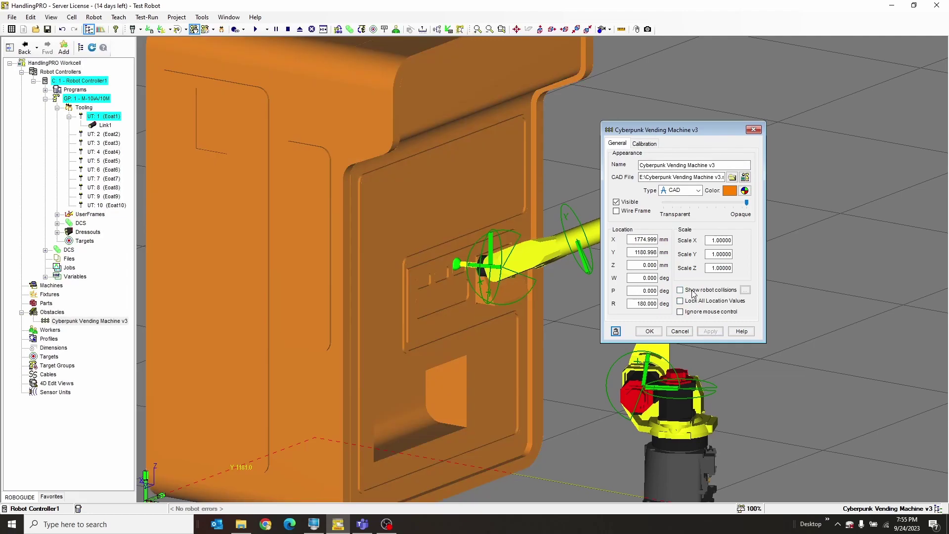
{"action": "left_click", "coordinate": [710, 331]}
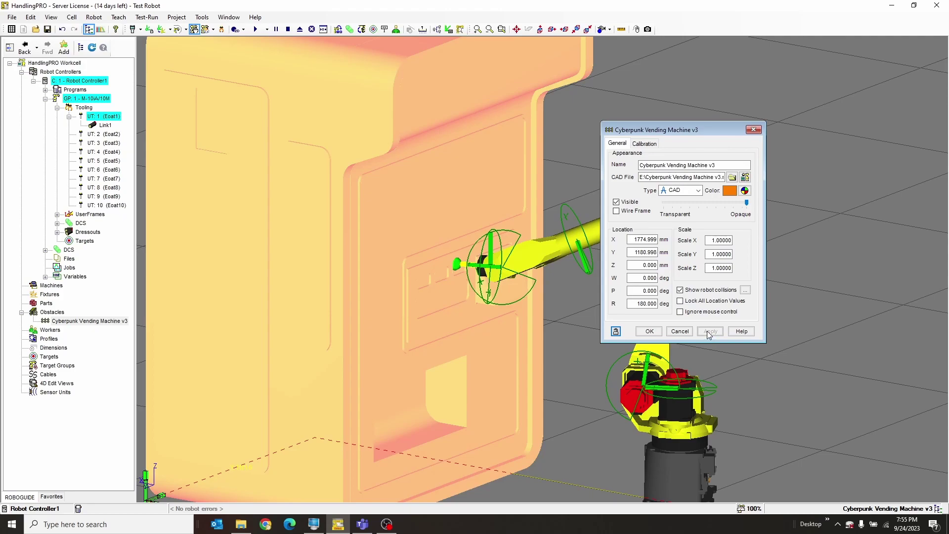
Set the vending machine's collision highlight to 50% in its collision detection details and apply it.
{"action": "left_click", "coordinate": [745, 290]}
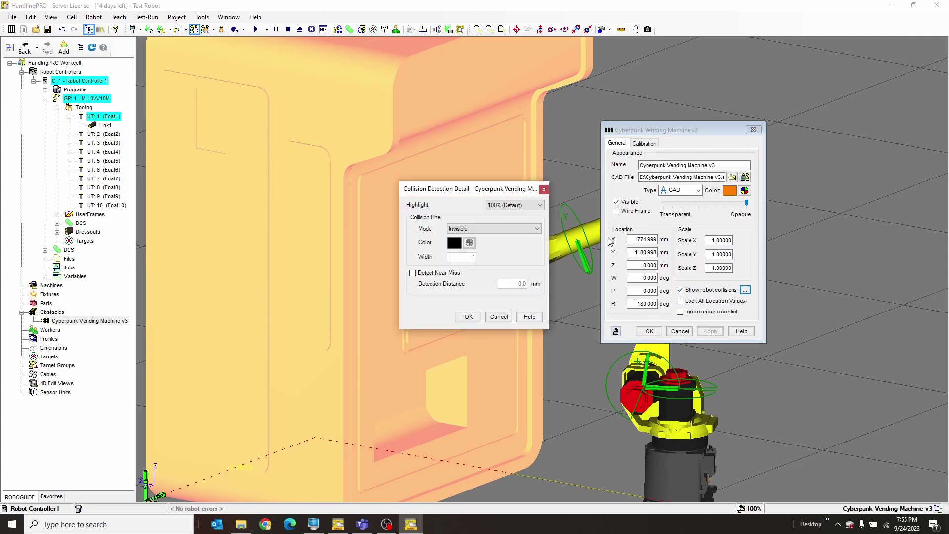
{"action": "left_click", "coordinate": [538, 205]}
{"action": "left_click", "coordinate": [518, 239]}
{"action": "left_click", "coordinate": [478, 317]}
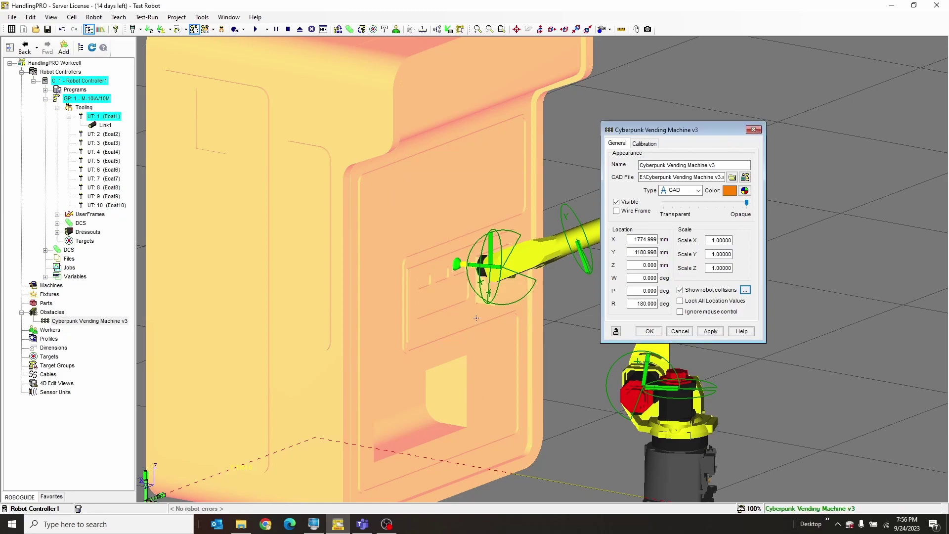
{"action": "left_click", "coordinate": [702, 337]}
Back the robot's tool away from the button panel to about X 877, Y -122 mm and close the robot's properties.
{"action": "right_click_drag", "start_coordinate": [482, 306], "coordinate": [484, 283]}
{"action": "double_click", "coordinate": [465, 271]}
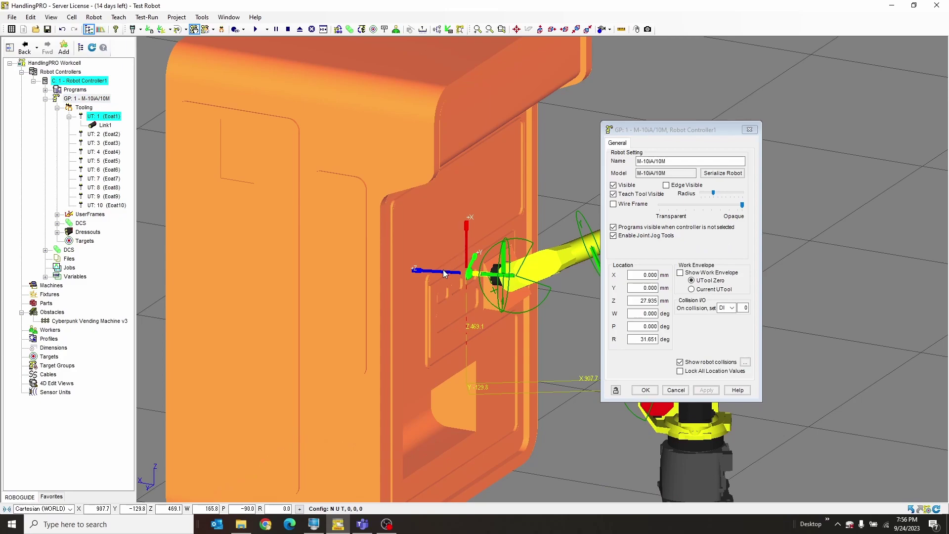
{"action": "mouse_move", "coordinate": [441, 277]}
{"action": "left_mouse_down"}
{"action": "mouse_move", "coordinate": [435, 270]}
{"action": "mouse_move", "coordinate": [447, 265]}
{"action": "mouse_move", "coordinate": [414, 270]}
{"action": "mouse_move", "coordinate": [489, 295]}
{"action": "mouse_move", "coordinate": [428, 272]}
{"action": "mouse_move", "coordinate": [483, 289]}
{"action": "mouse_move", "coordinate": [435, 271]}
{"action": "mouse_move", "coordinate": [472, 285]}
{"action": "mouse_move", "coordinate": [474, 277]}
{"action": "mouse_move", "coordinate": [361, 265]}
{"action": "mouse_move", "coordinate": [474, 291]}
{"action": "mouse_move", "coordinate": [379, 275]}
{"action": "mouse_move", "coordinate": [453, 277]}
{"action": "left_mouse_up"}
{"action": "left_click", "coordinate": [653, 391]}
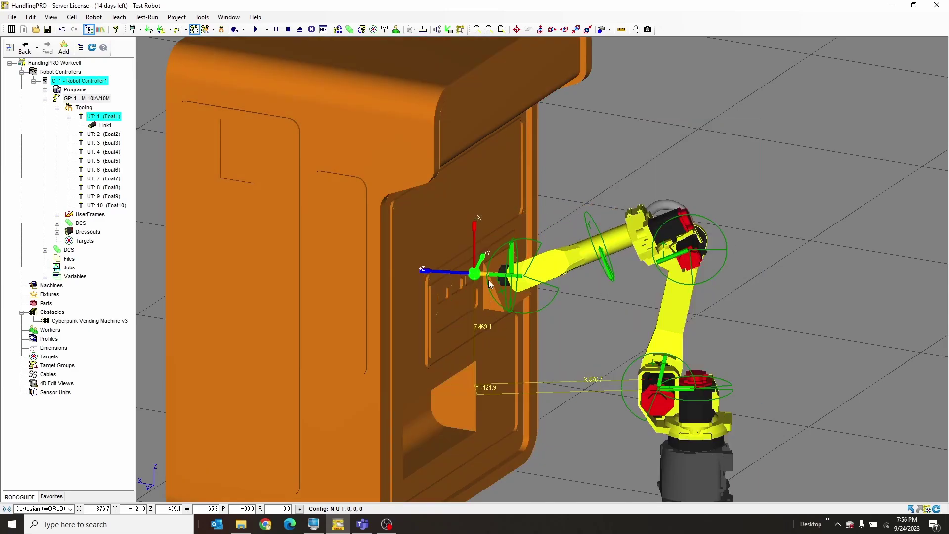
Shift the tool's cylinder link along its axis, and set its Z location back to 50 mm.
{"action": "scroll", "coordinate": [488, 297], "scroll_direction": "up", "scroll_amount": 3}
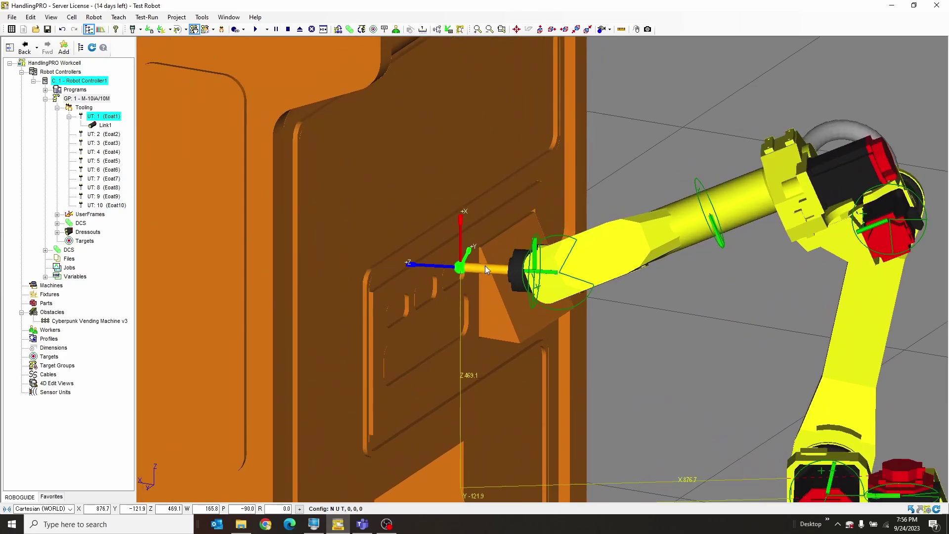
{"action": "double_click", "coordinate": [485, 266]}
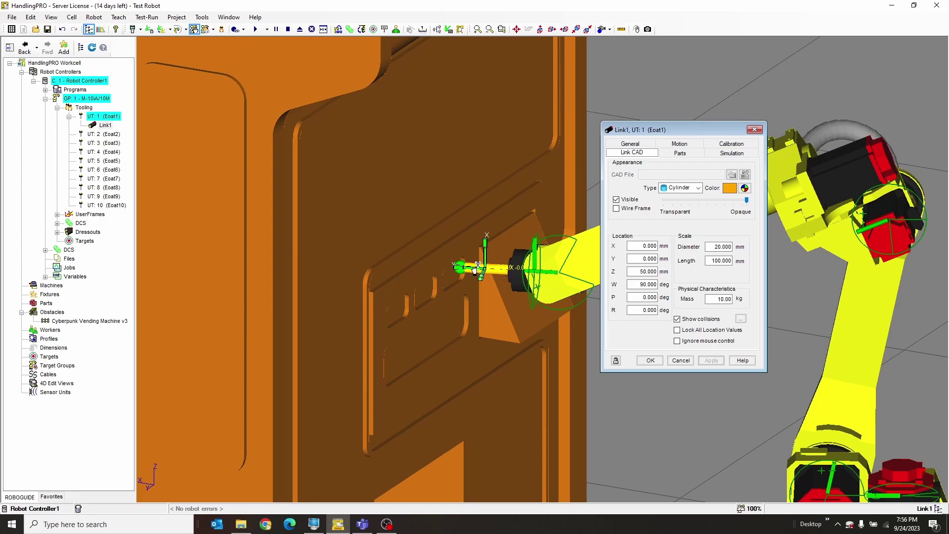
{"action": "left_click_drag", "start_coordinate": [477, 267], "coordinate": [472, 267]}
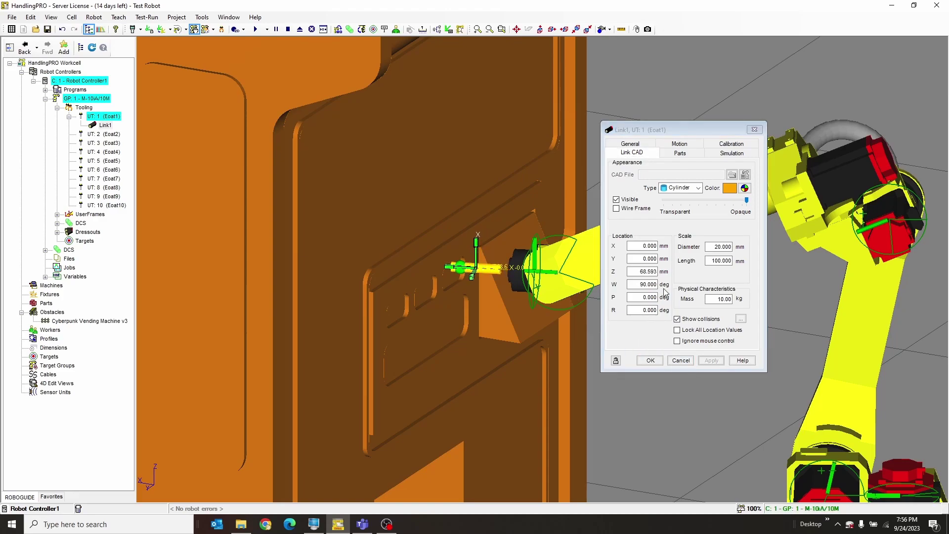
{"action": "double_click", "coordinate": [636, 272]}
{"action": "type", "text": "50"}
{"action": "left_click", "coordinate": [709, 360]}
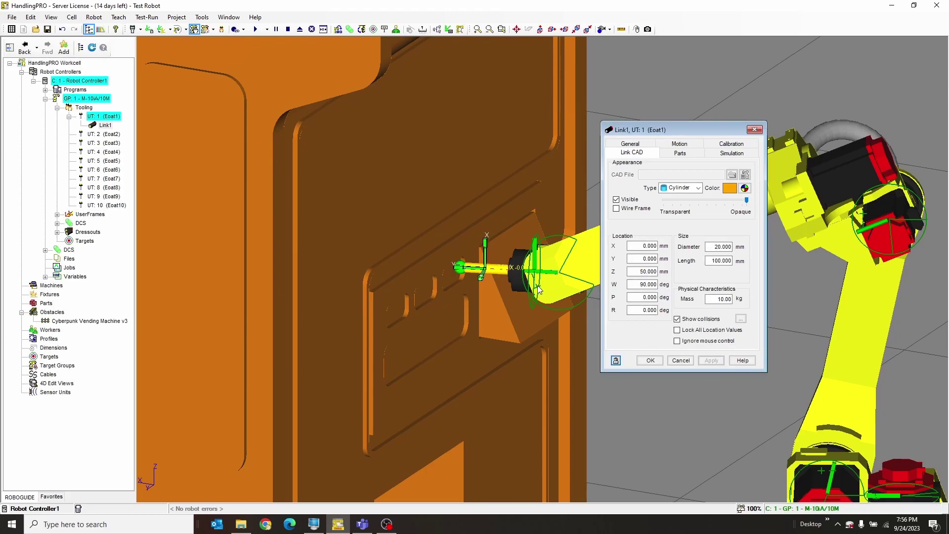
Jog the robot's tool into the vending machine's front to about X 919, Y -133 mm to test collision detection.
{"action": "double_click", "coordinate": [464, 273]}
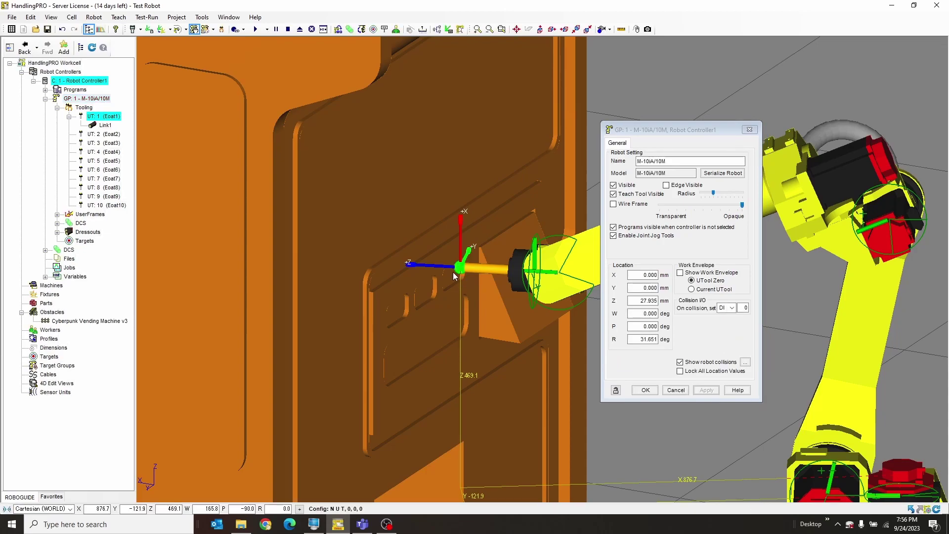
{"action": "left_click_drag", "start_coordinate": [445, 268], "coordinate": [419, 262]}
{"action": "right_click_drag", "start_coordinate": [452, 301], "coordinate": [467, 251]}
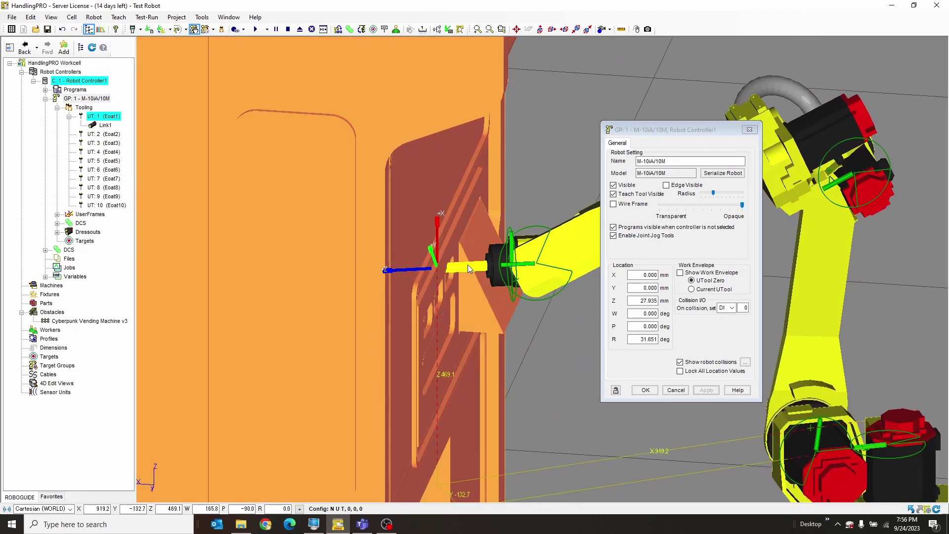
Retract the robot's tool from the vending machine to about X 850, Y -115 mm and close the robot's properties.
{"action": "left_click_drag", "start_coordinate": [415, 268], "coordinate": [447, 272]}
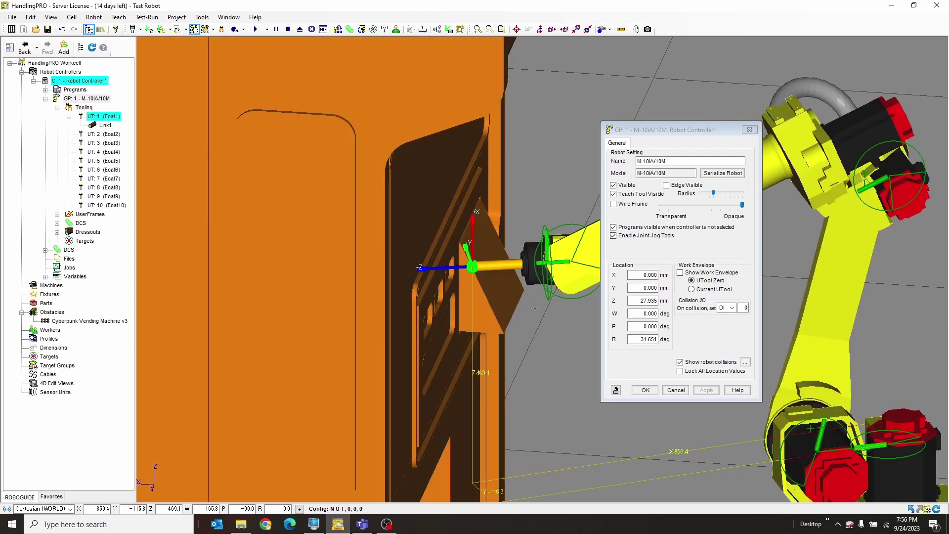
{"action": "right_click_drag", "start_coordinate": [539, 312], "coordinate": [525, 334]}
{"action": "scroll", "coordinate": [510, 332], "scroll_direction": "up", "scroll_amount": 1}
{"action": "scroll", "coordinate": [510, 333], "scroll_direction": "down", "scroll_amount": 5}
{"action": "left_click", "coordinate": [650, 390]}
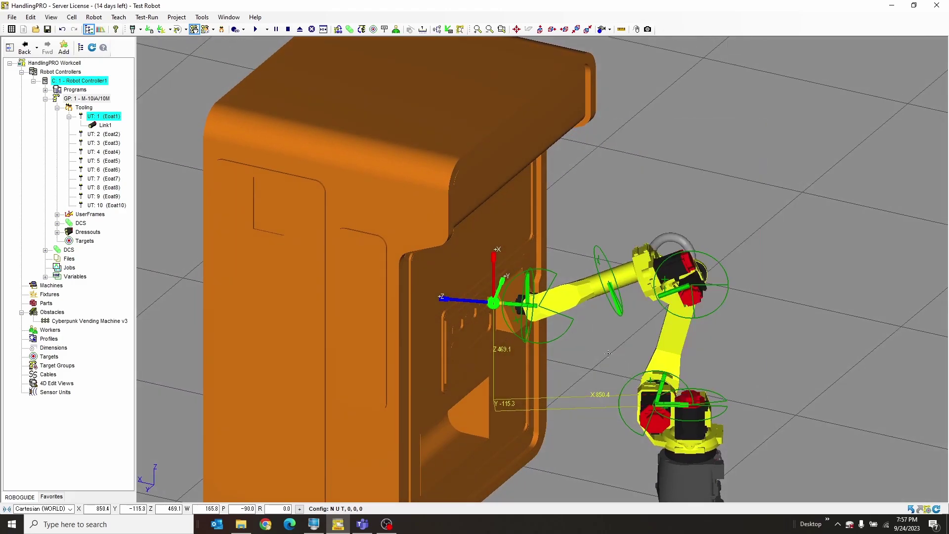
{"action": "middle_click_drag", "start_coordinate": [607, 353], "coordinate": [524, 272]}
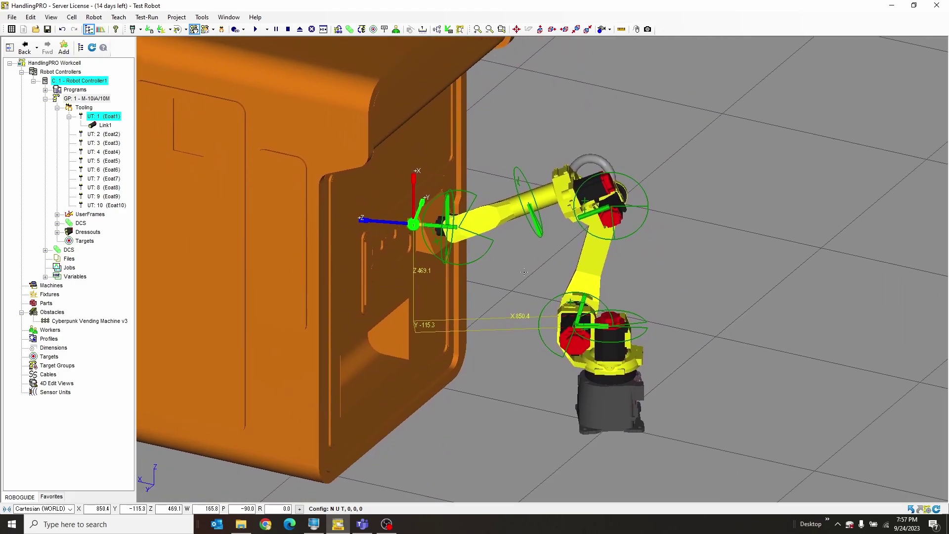